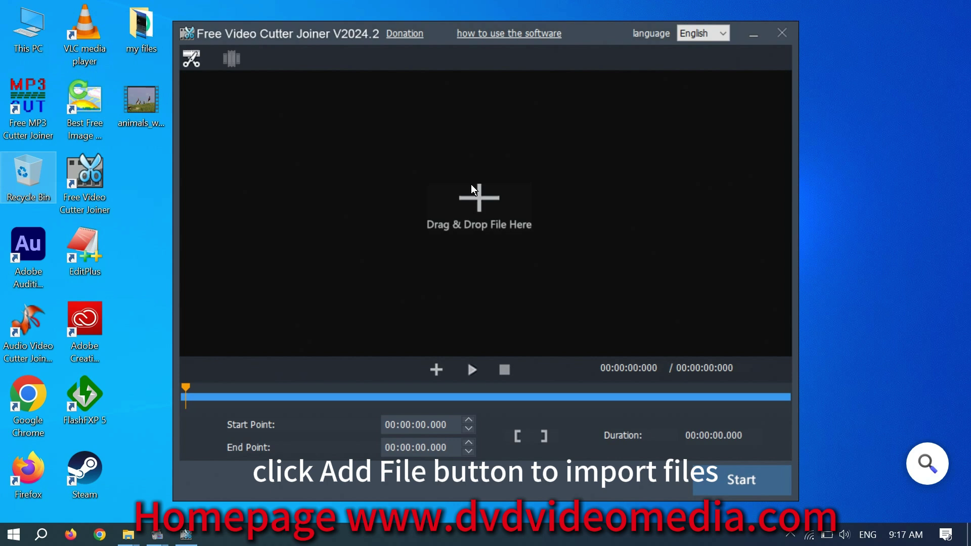
Add animals_world.mp4 from the Desktop as the source, using the All files (*.*) filter.
{"action": "left_click", "coordinate": [477, 193]}
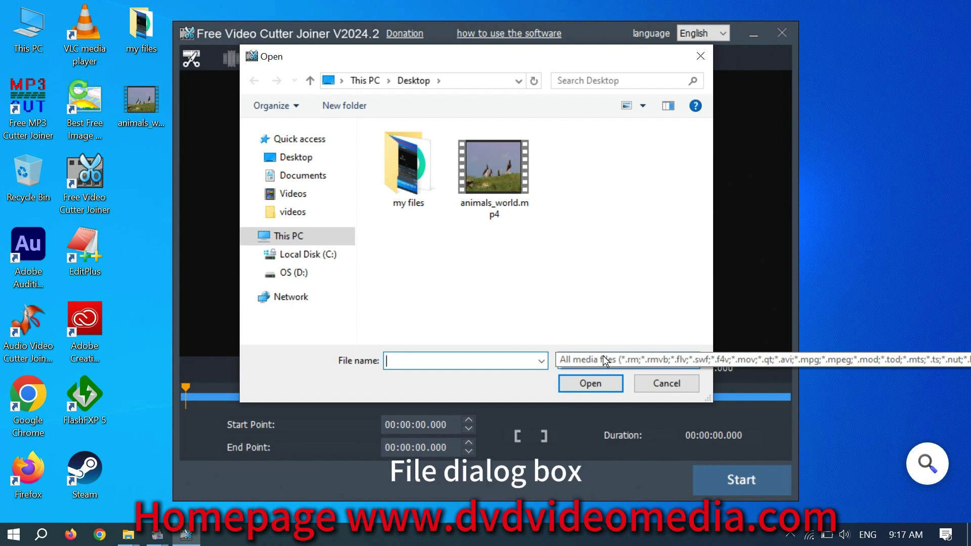
{"action": "left_click", "coordinate": [603, 357]}
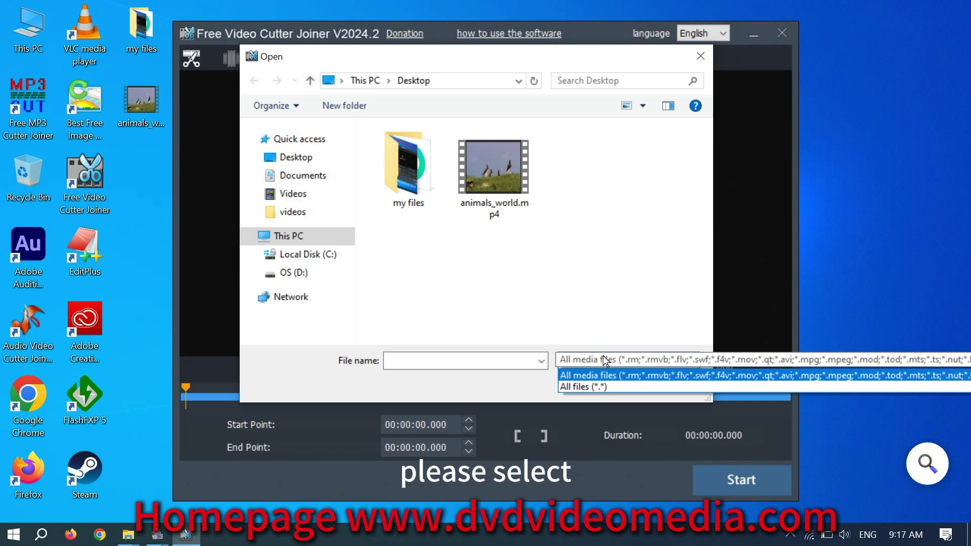
{"action": "left_click", "coordinate": [594, 373]}
{"action": "left_click", "coordinate": [590, 364]}
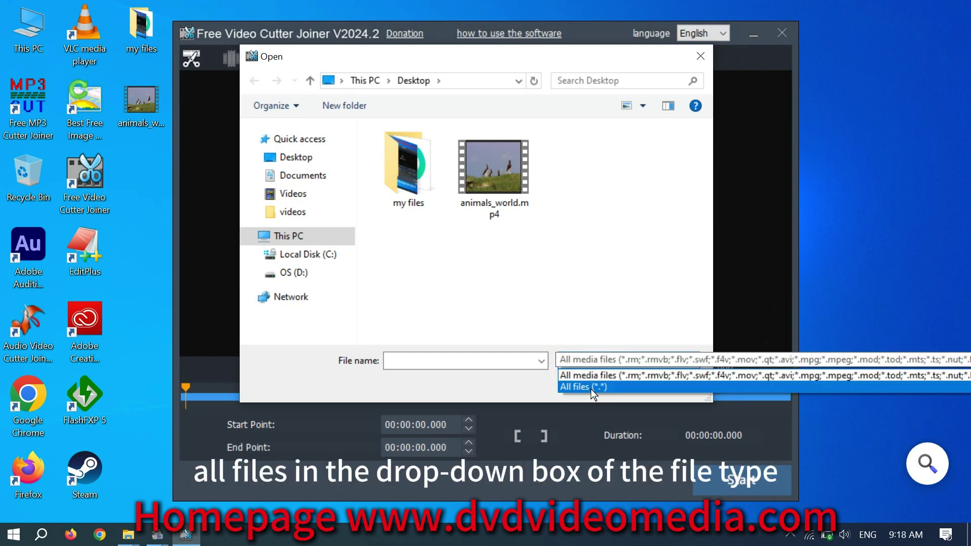
{"action": "left_click", "coordinate": [591, 390]}
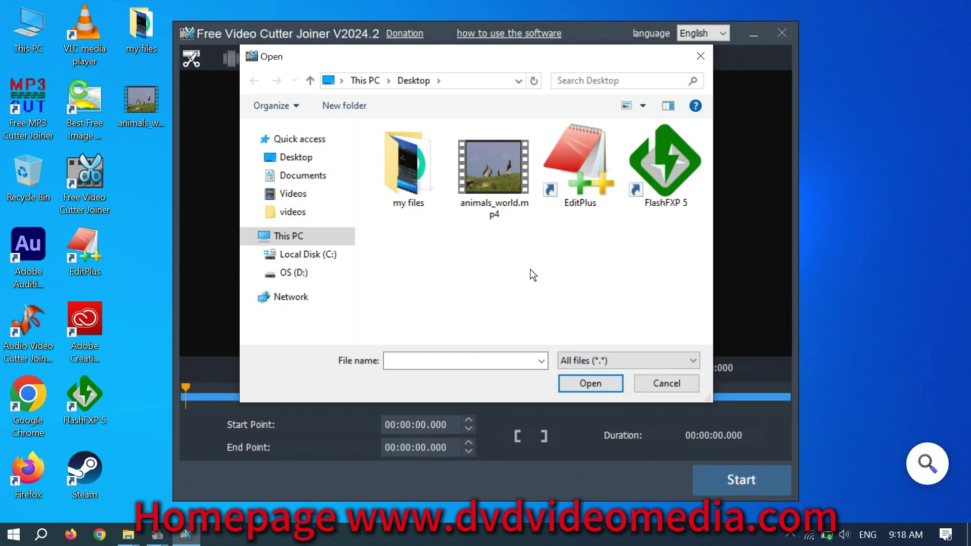
{"action": "mouse_move", "coordinate": [493, 175]}
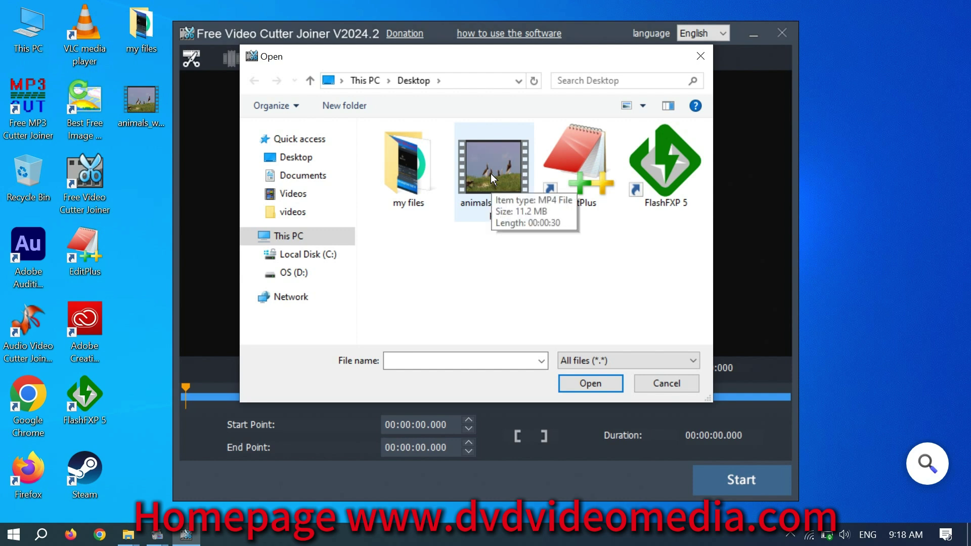
{"action": "double_click", "coordinate": [491, 174]}
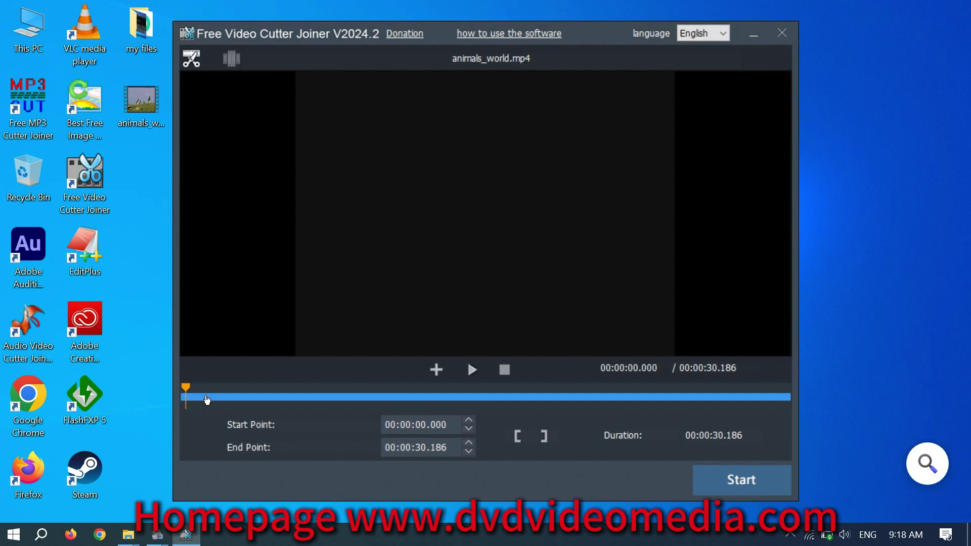
Mark 00:00:09.404 as the clip start, leaving a 20.782-second selection.
{"action": "left_click", "coordinate": [207, 400]}
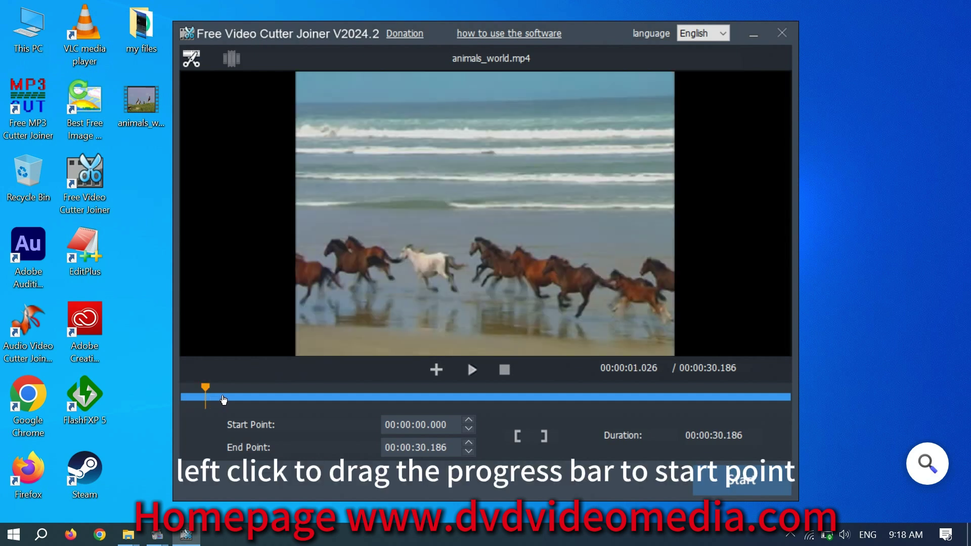
{"action": "left_click", "coordinate": [223, 400]}
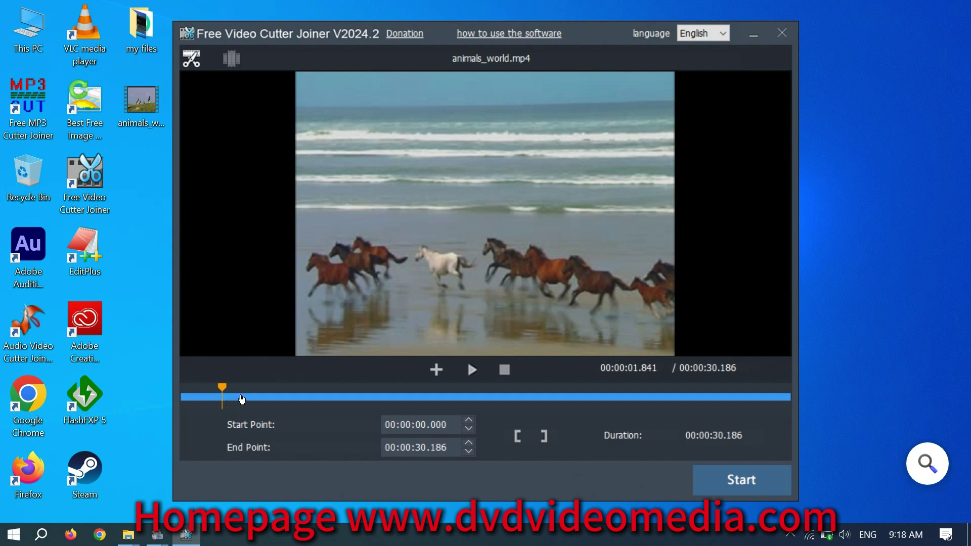
{"action": "left_click", "coordinate": [241, 400]}
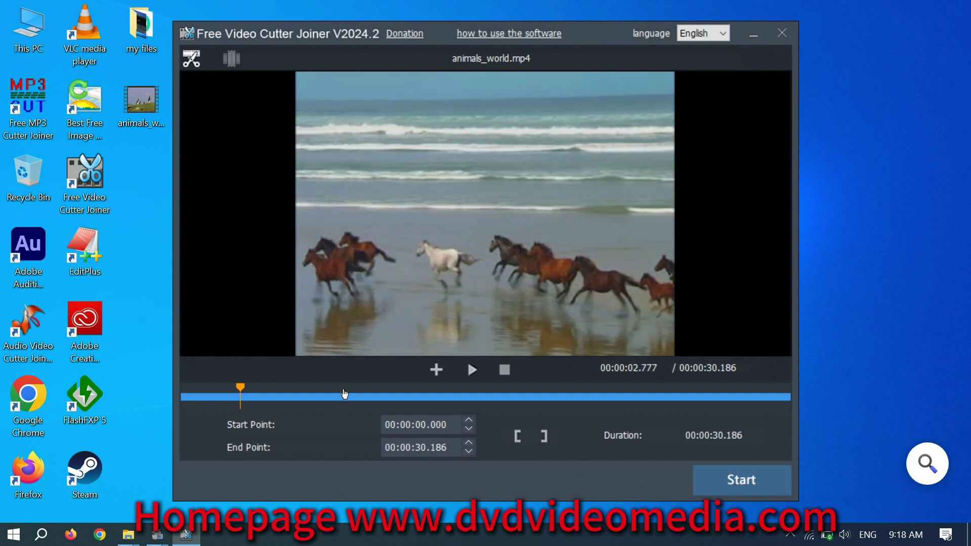
{"action": "left_click", "coordinate": [469, 367]}
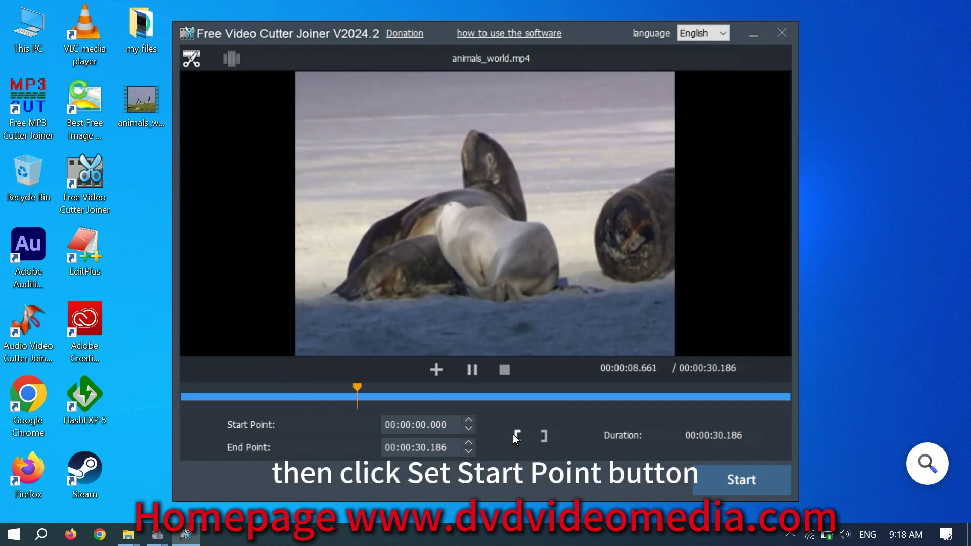
{"action": "left_click", "coordinate": [516, 436]}
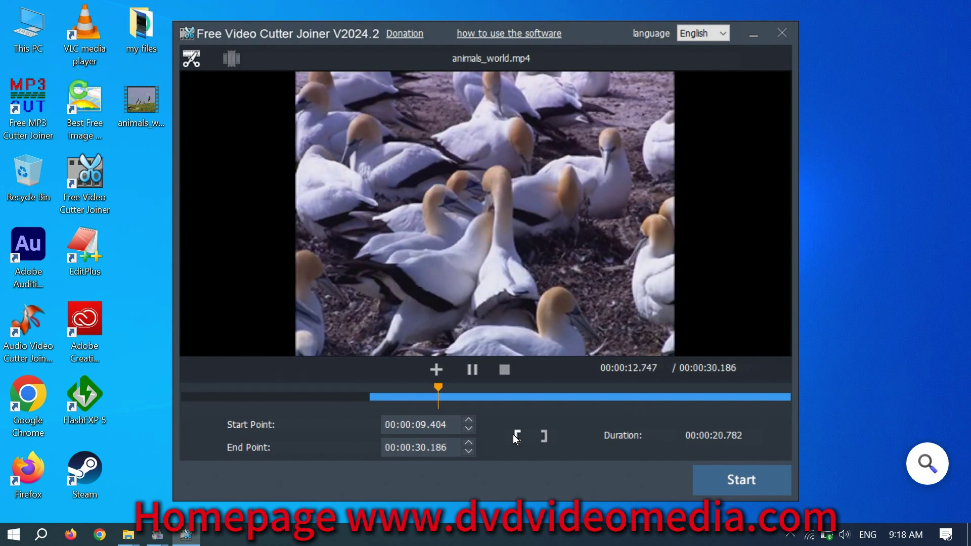
Mark 00:00:24.589 as the clip end, giving a 15.185-second segment.
{"action": "left_click", "coordinate": [582, 400]}
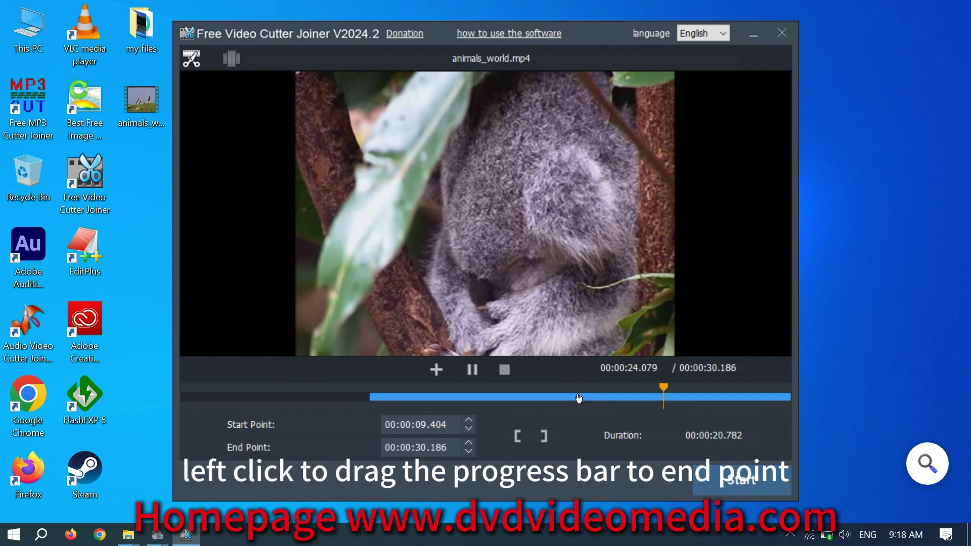
{"action": "left_click", "coordinate": [577, 399]}
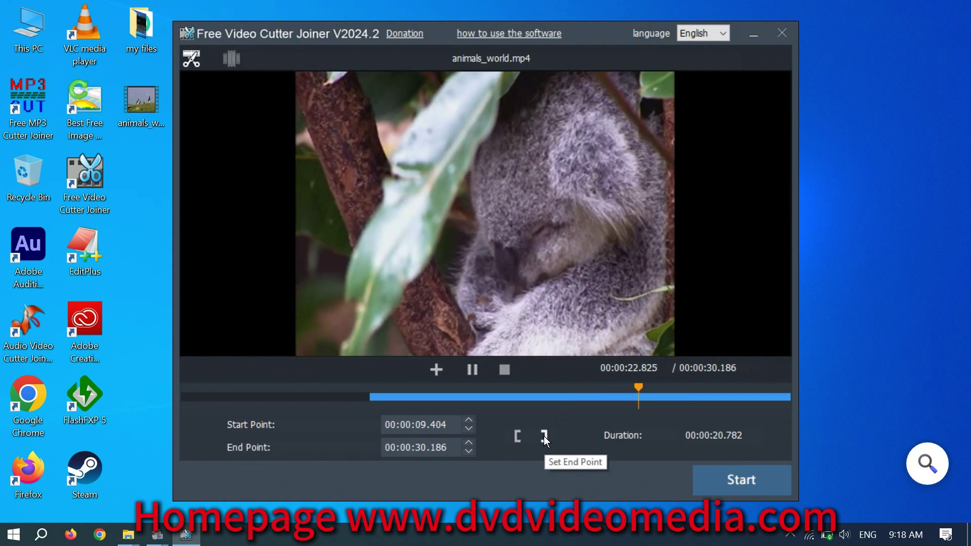
{"action": "left_click", "coordinate": [544, 436]}
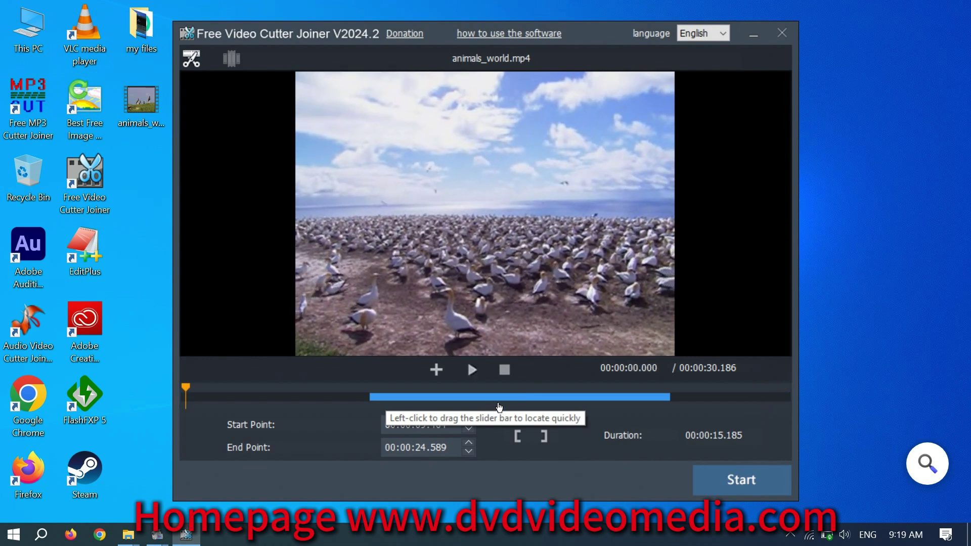
{"action": "left_click", "coordinate": [418, 427]}
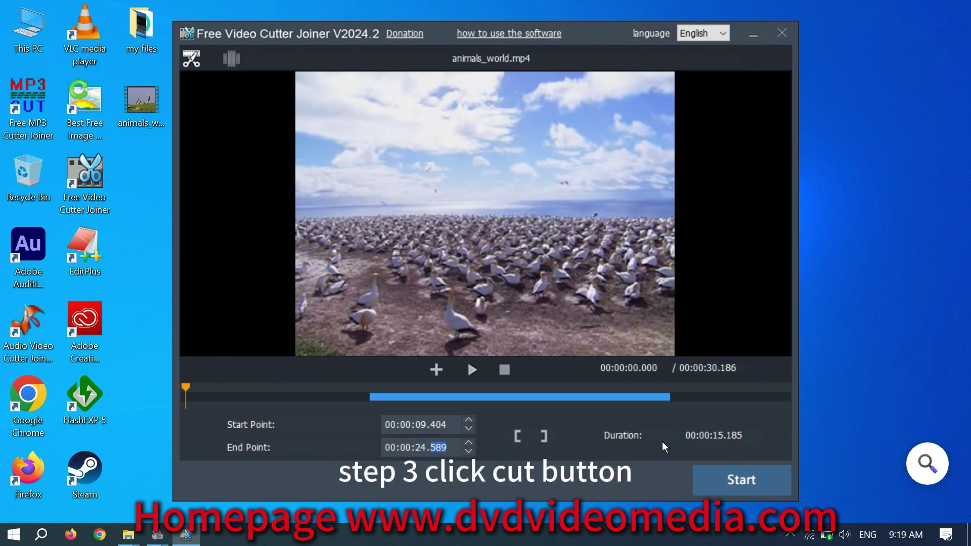
Switch the animals_world MP4 export profile to 2.Encoding mode and browse for an output folder.
{"action": "left_click", "coordinate": [715, 466]}
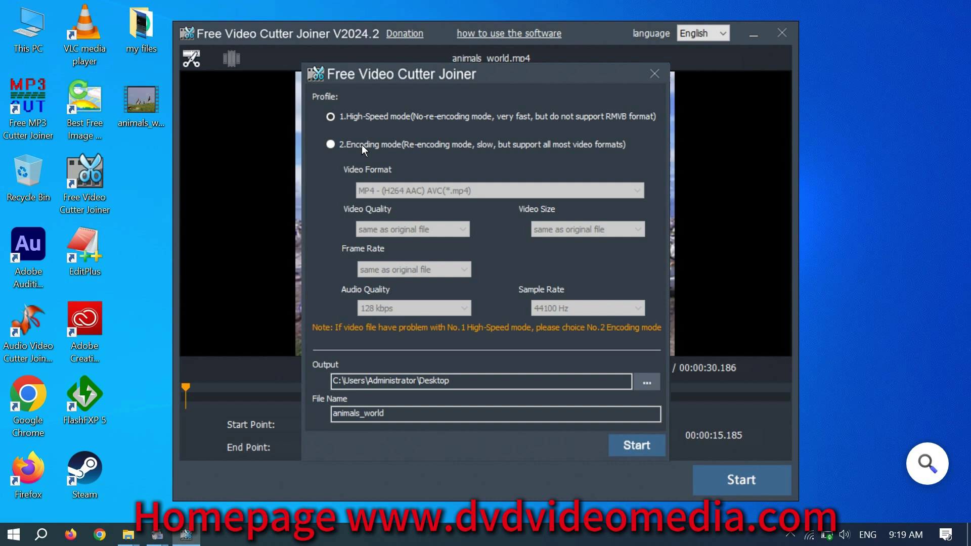
{"action": "left_click", "coordinate": [362, 145]}
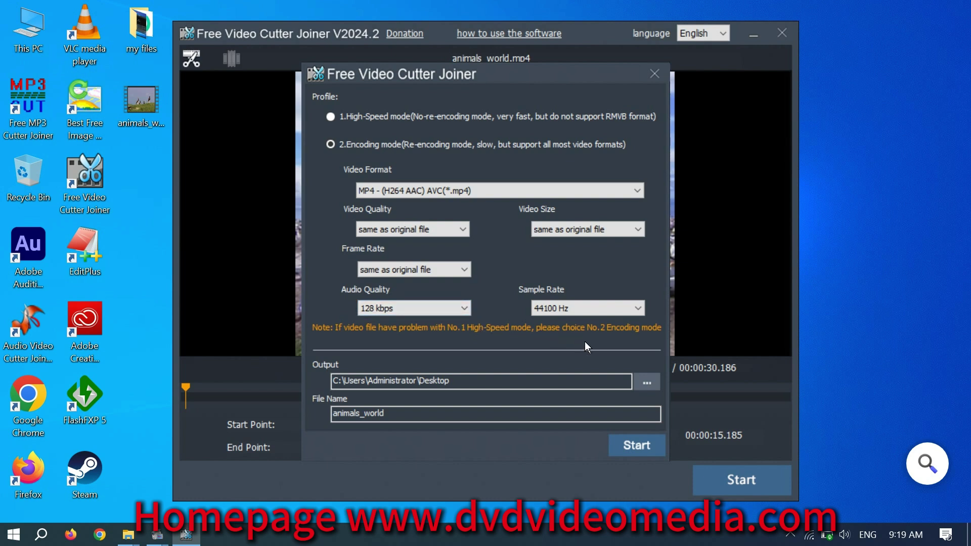
{"action": "left_click", "coordinate": [648, 383]}
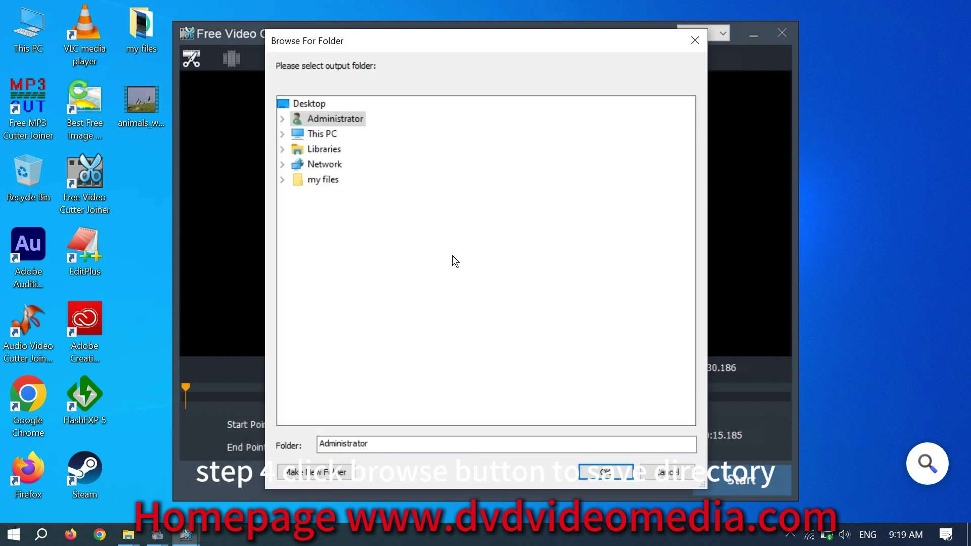
Export the 15.185-second trimmed clip into the Desktop folder.
{"action": "left_click", "coordinate": [309, 103]}
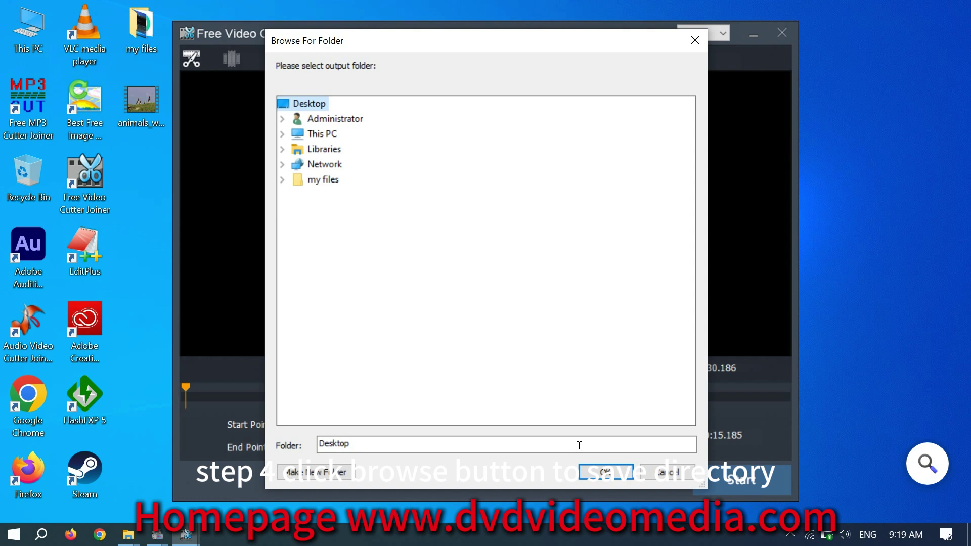
{"action": "left_click", "coordinate": [597, 469]}
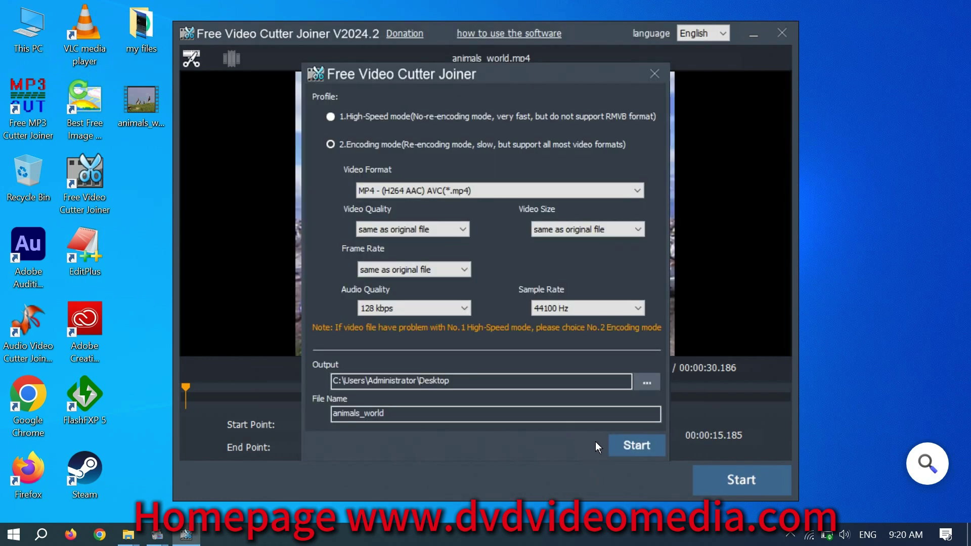
{"action": "left_click", "coordinate": [630, 445]}
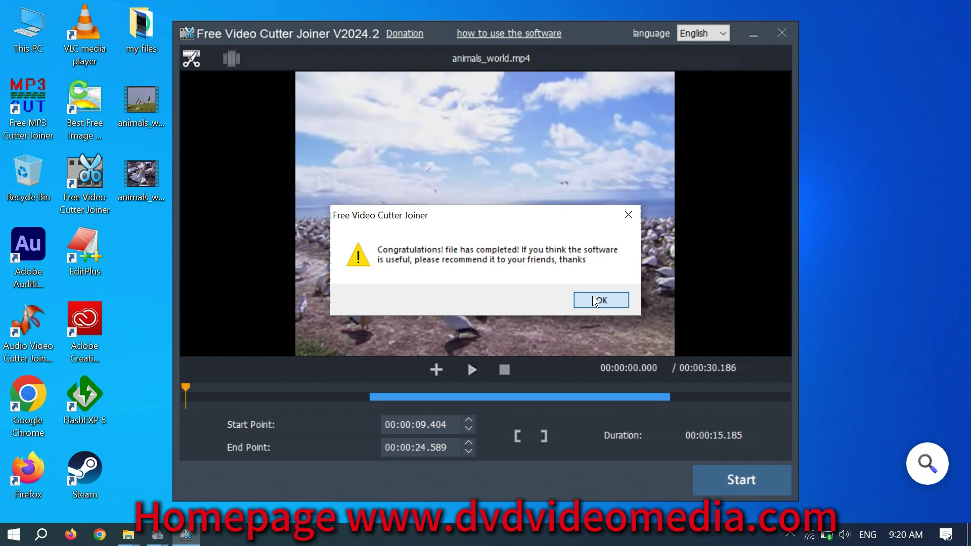
Dismiss the completion message, close Explorer, and duplicate animals_world.mp4 on the desktop.
{"action": "left_click", "coordinate": [594, 299]}
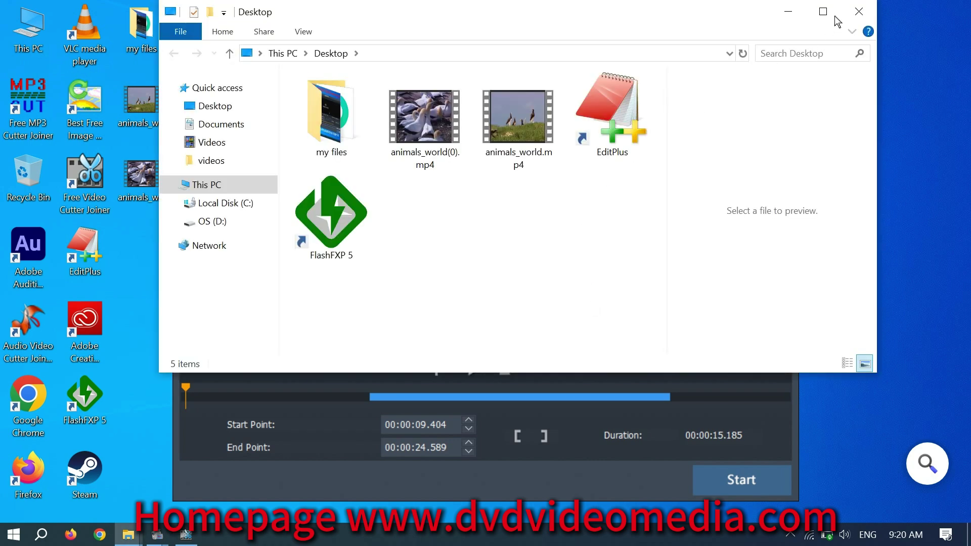
{"action": "left_click", "coordinate": [855, 13]}
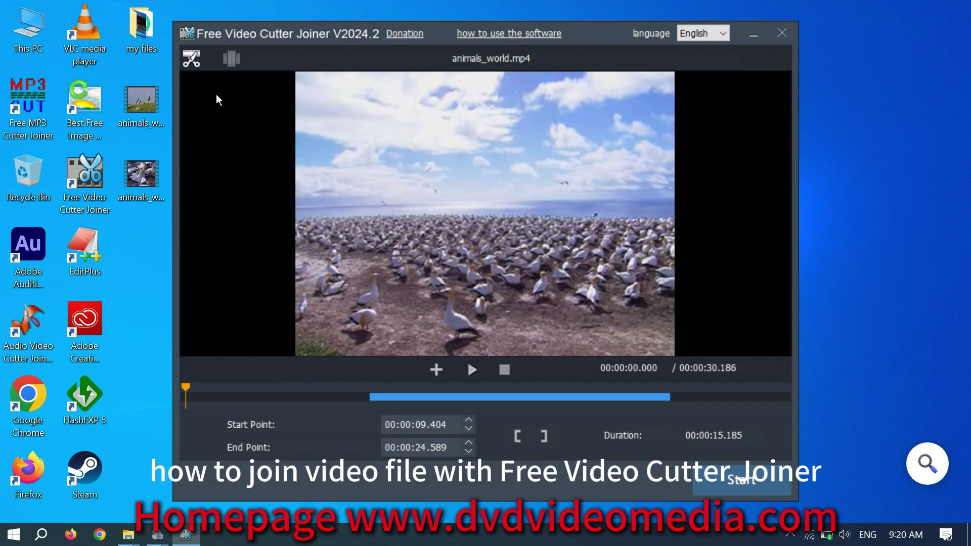
{"action": "left_click", "coordinate": [137, 105]}
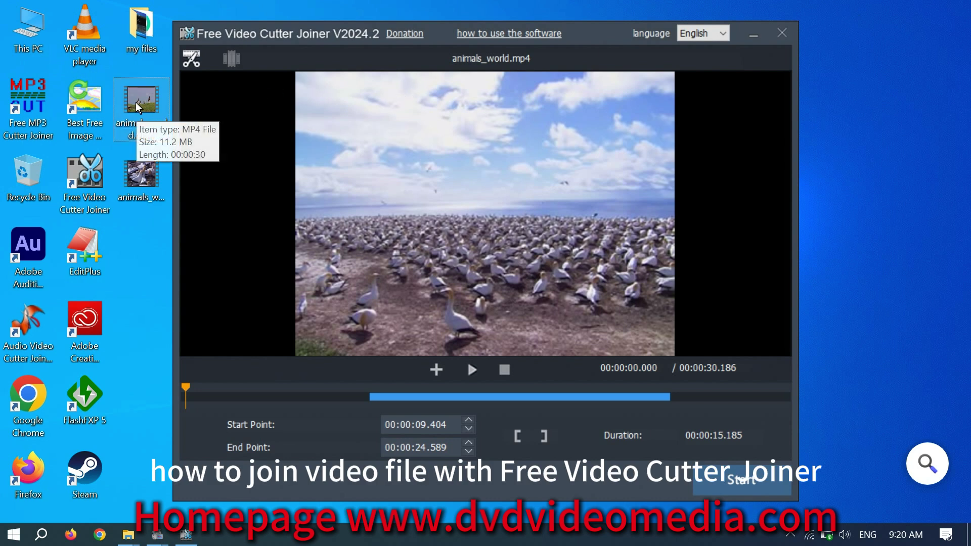
{"action": "key", "text": "ctrl+c"}
{"action": "key", "text": "ctrl+v"}
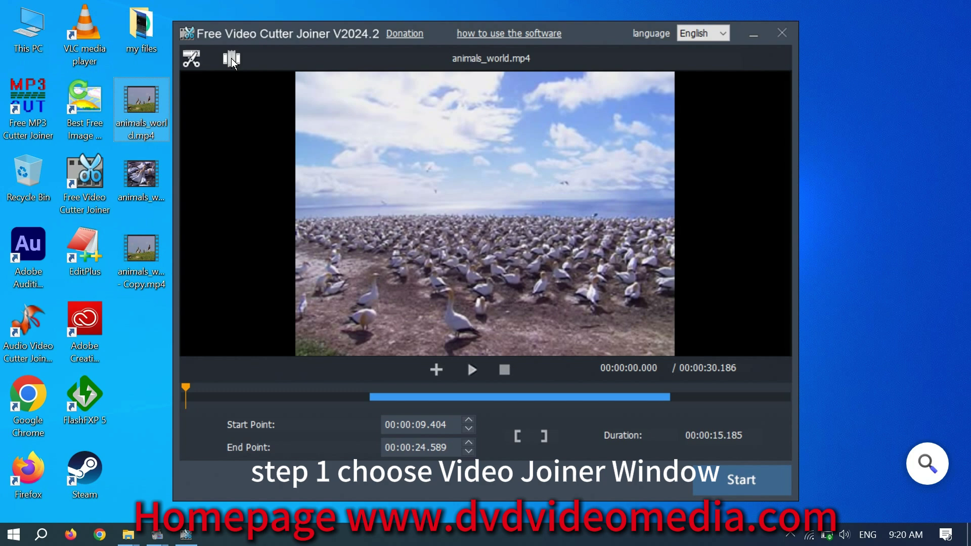
In Video Joiner, add animals_world.mp4, animals_world - Copy.mp4, and a third dragged-in video.
{"action": "left_click", "coordinate": [231, 59]}
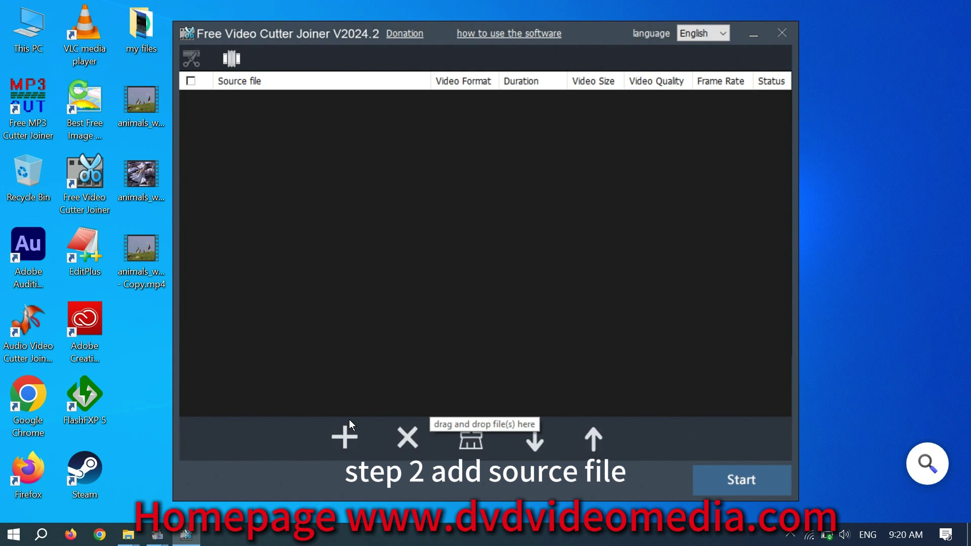
{"action": "left_click", "coordinate": [344, 434]}
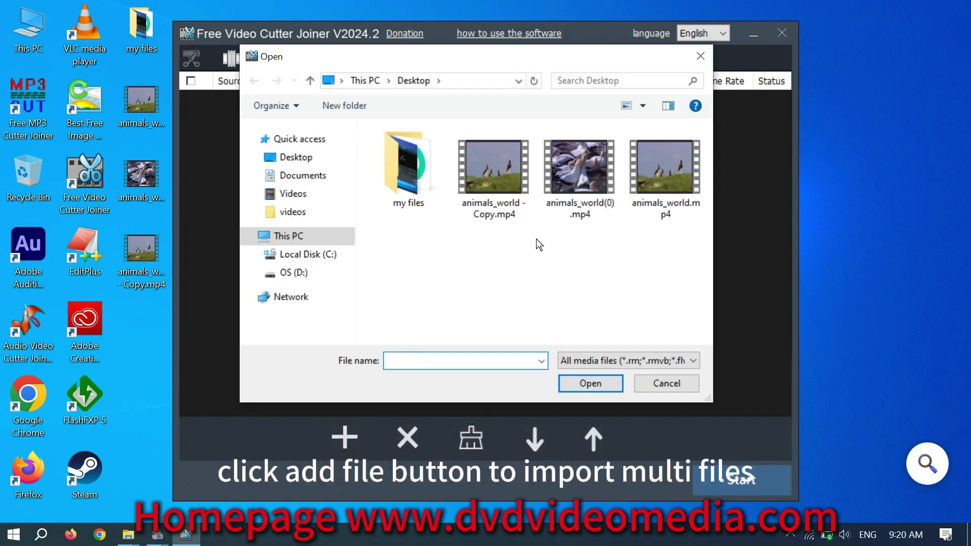
{"action": "double_click", "coordinate": [649, 170]}
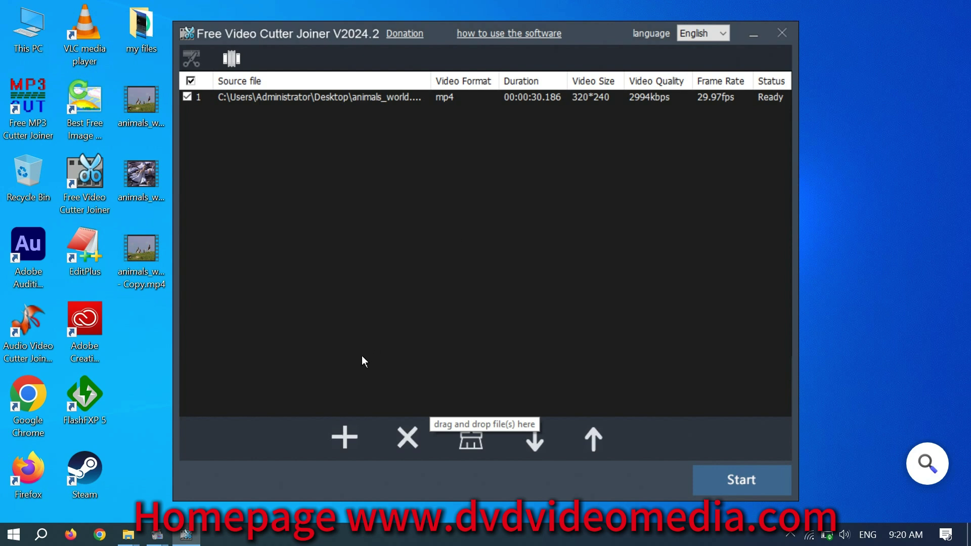
{"action": "left_click", "coordinate": [343, 437]}
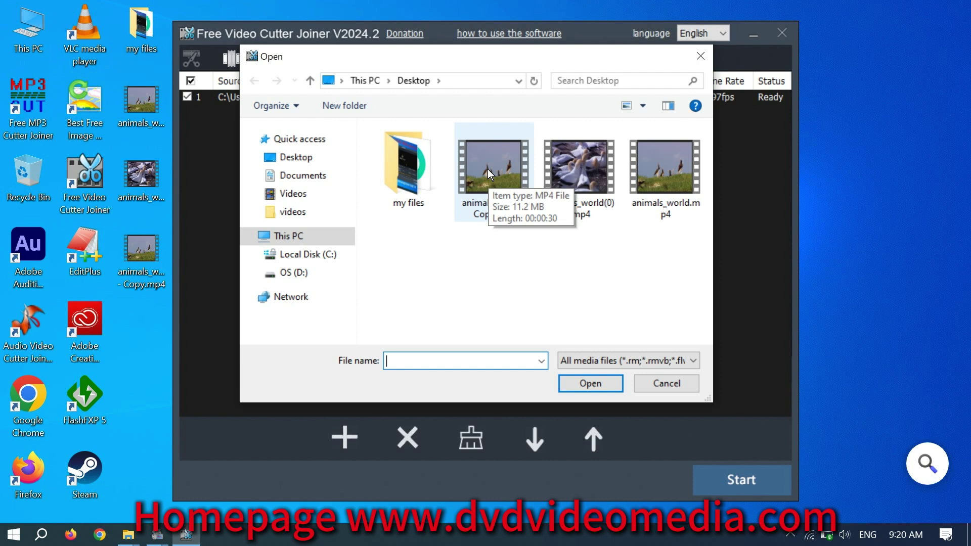
{"action": "left_click", "coordinate": [618, 360]}
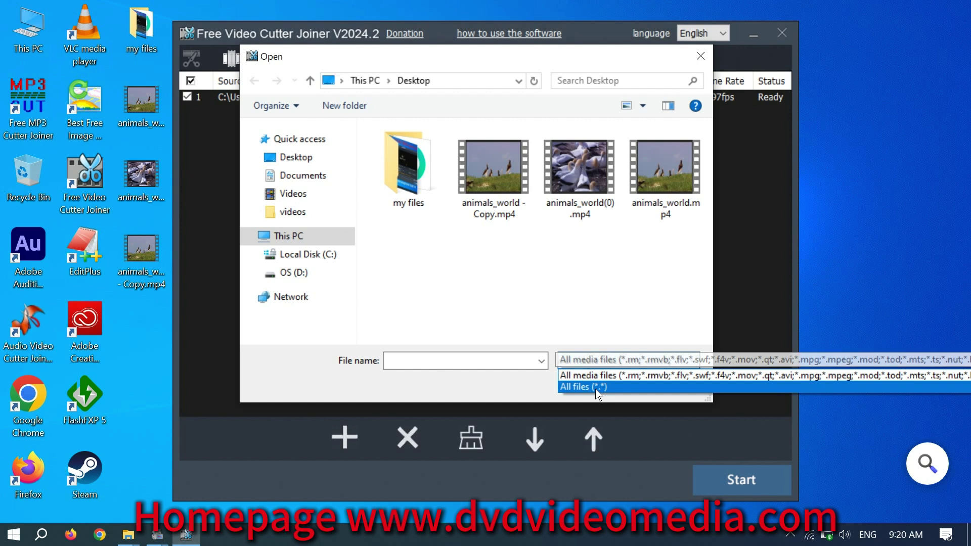
{"action": "left_click", "coordinate": [597, 388]}
{"action": "double_click", "coordinate": [499, 182]}
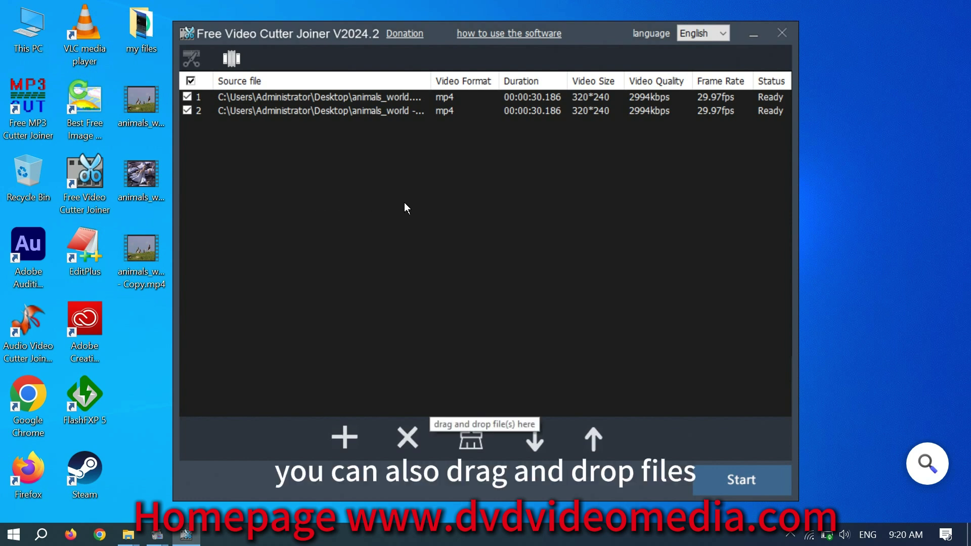
{"action": "left_click_drag", "start_coordinate": [142, 101], "coordinate": [311, 159]}
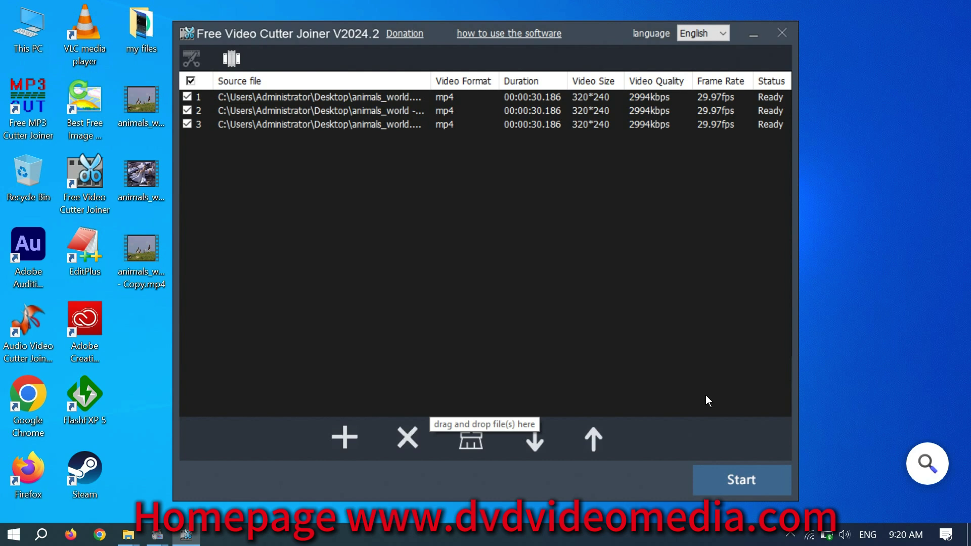
Choose 2.Encoding mode for the MP4 join, confirming 3000 kbps quality and 640*480 size.
{"action": "left_click", "coordinate": [740, 478]}
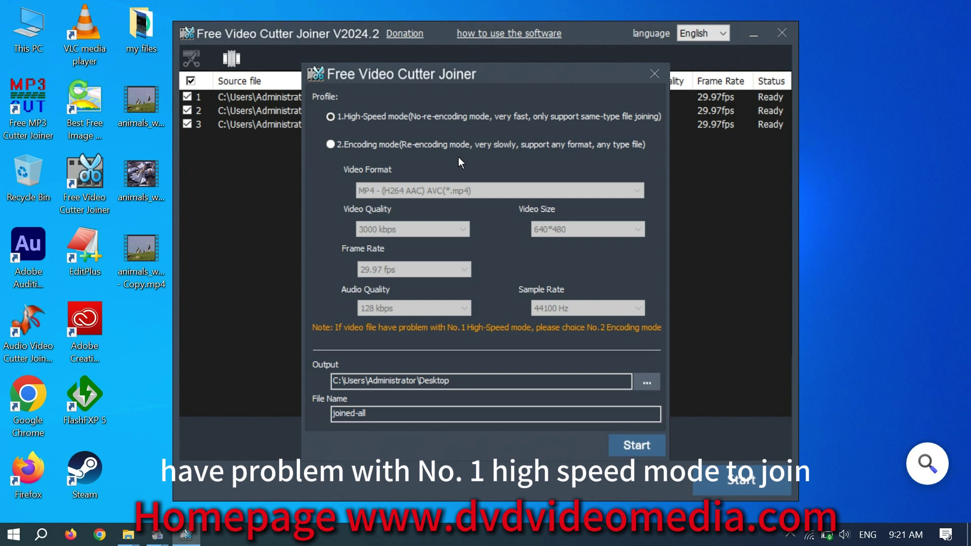
{"action": "left_click", "coordinate": [415, 144]}
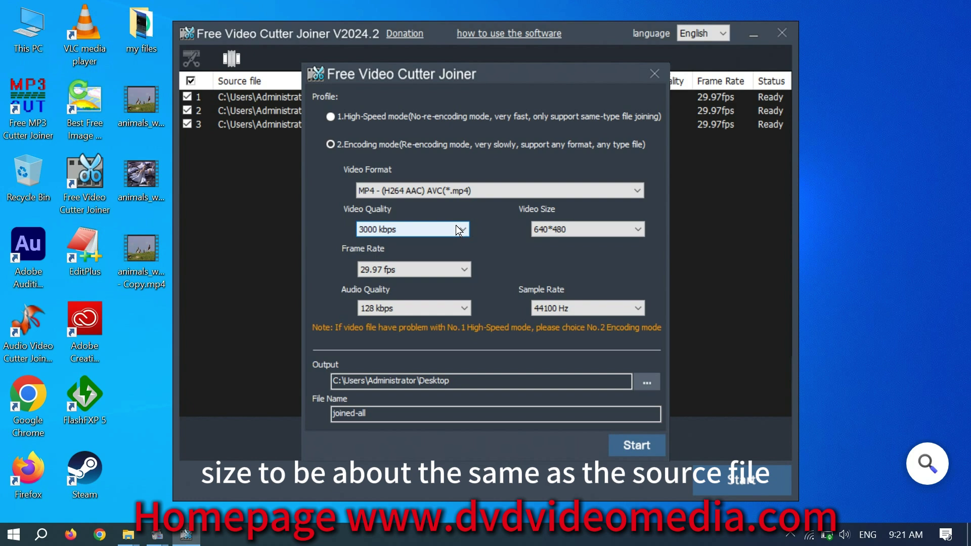
{"action": "left_click_drag", "start_coordinate": [475, 88], "coordinate": [468, 155]}
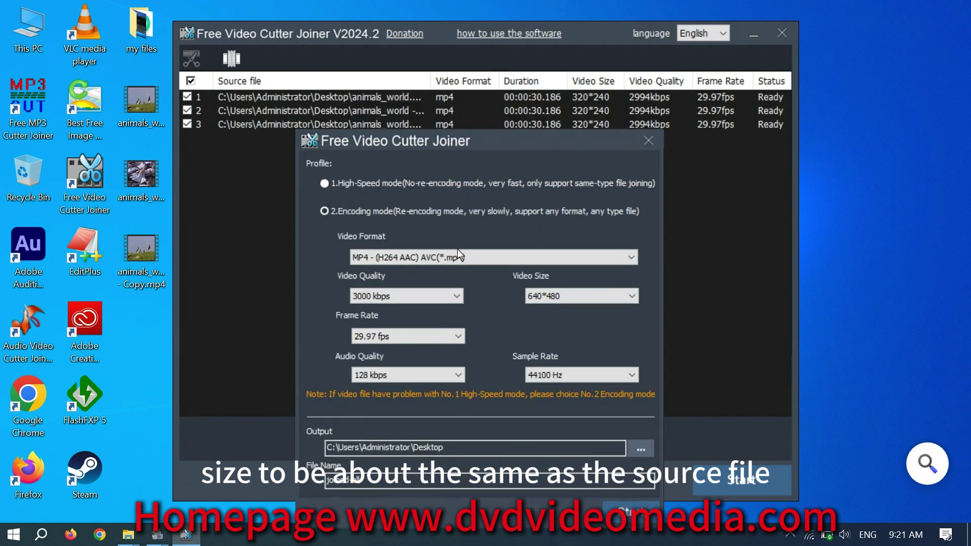
{"action": "left_click", "coordinate": [455, 296]}
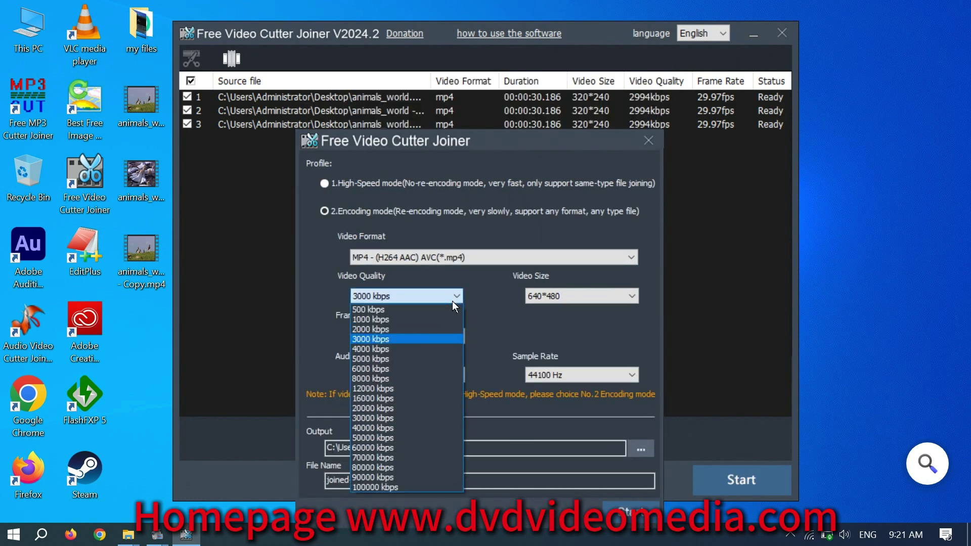
{"action": "left_click", "coordinate": [392, 338]}
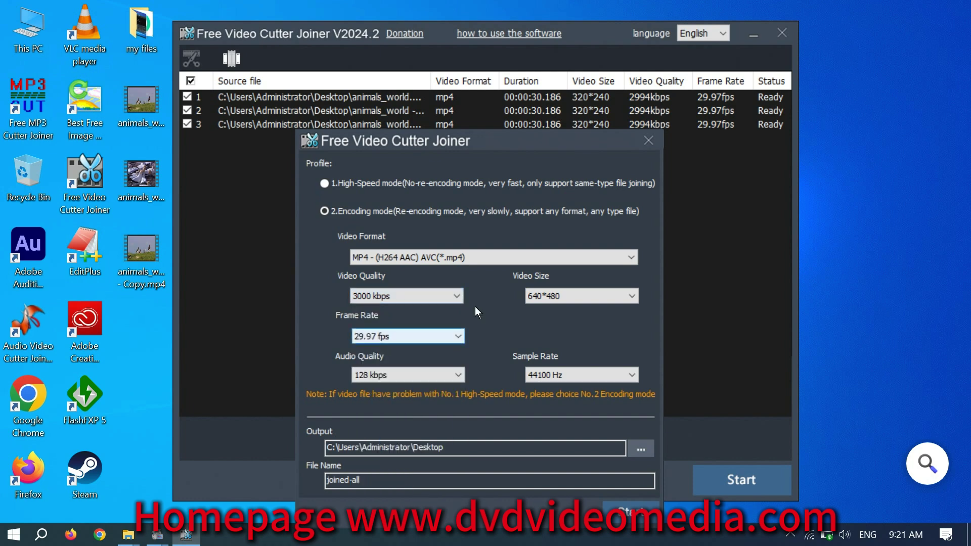
{"action": "left_click", "coordinate": [557, 293]}
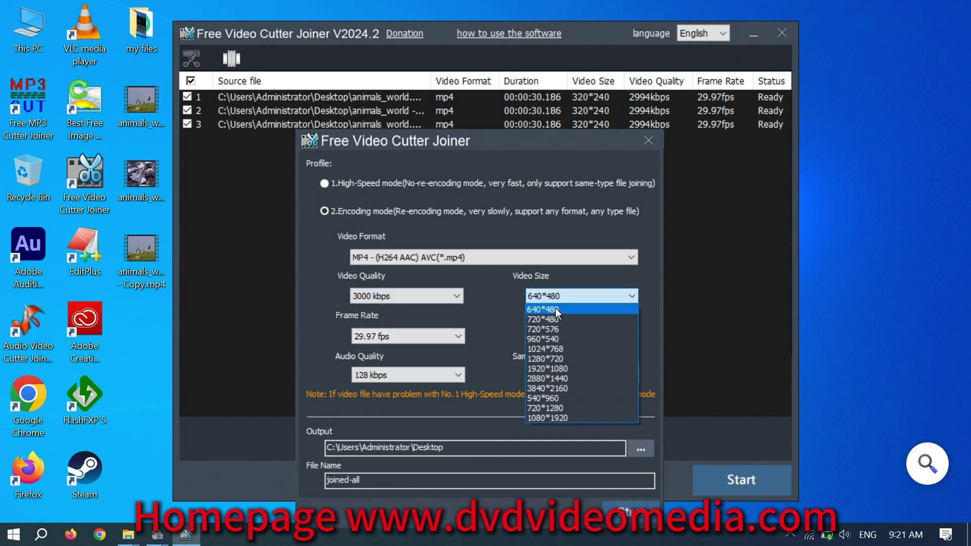
{"action": "left_click", "coordinate": [556, 309]}
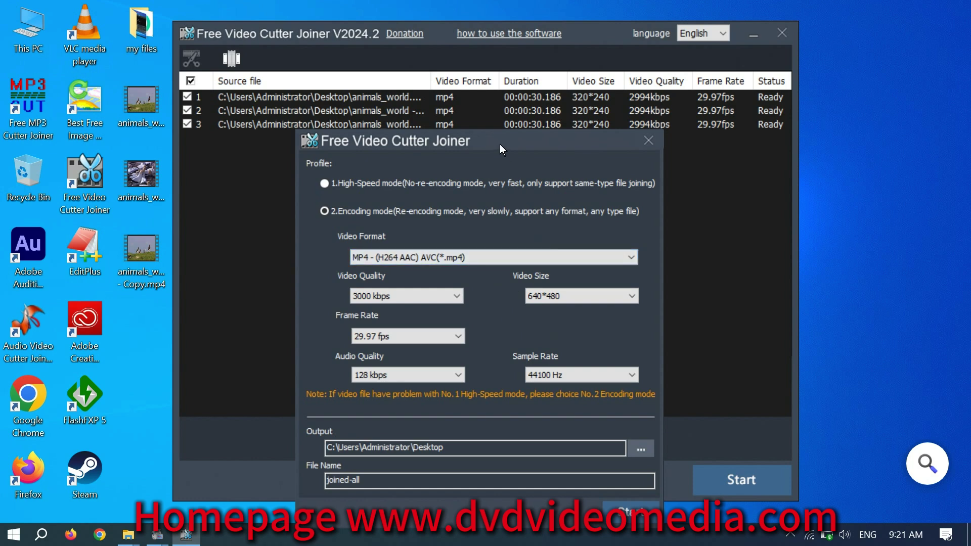
{"action": "left_click_drag", "start_coordinate": [500, 144], "coordinate": [501, 113]}
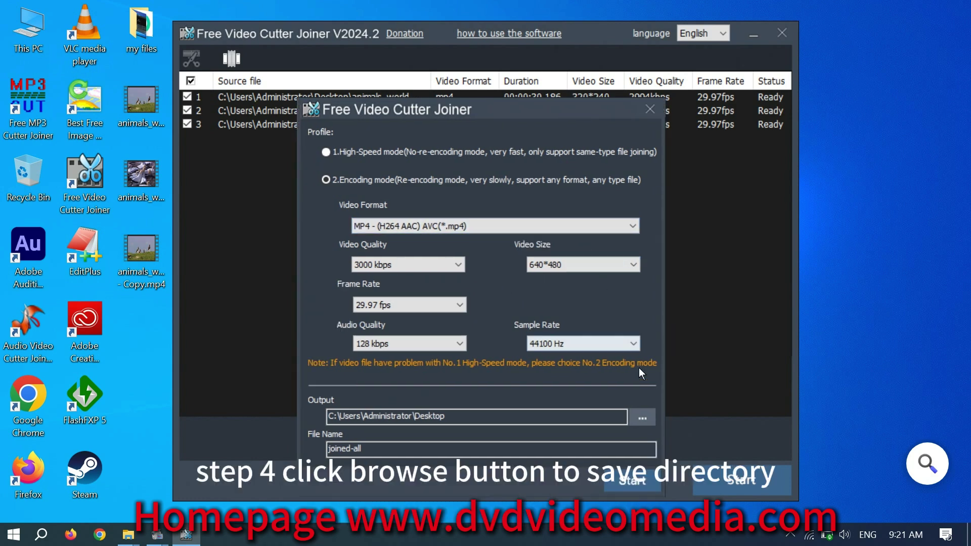
Set the Desktop as output folder and start joining the videos into joined-all.
{"action": "left_click", "coordinate": [639, 411]}
{"action": "left_click", "coordinate": [306, 104]}
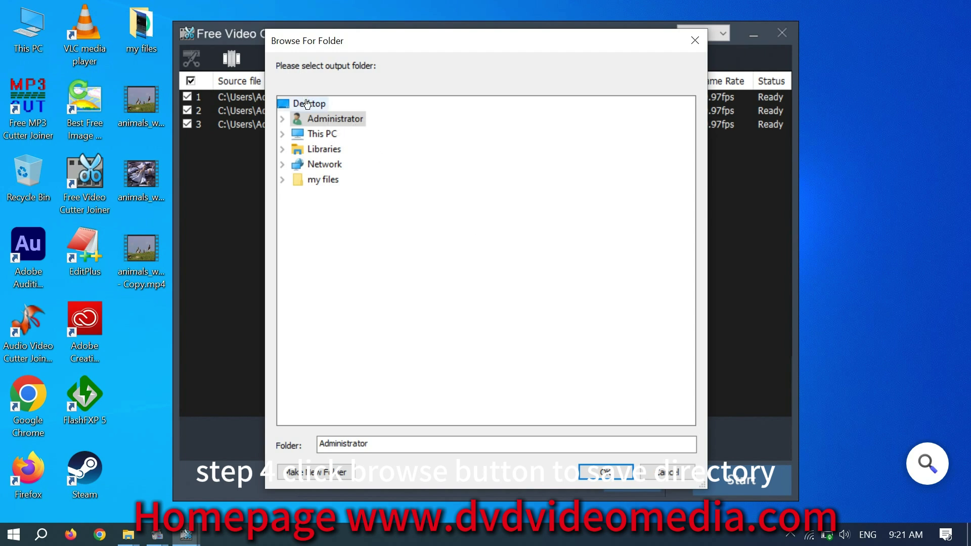
{"action": "left_click", "coordinate": [602, 476]}
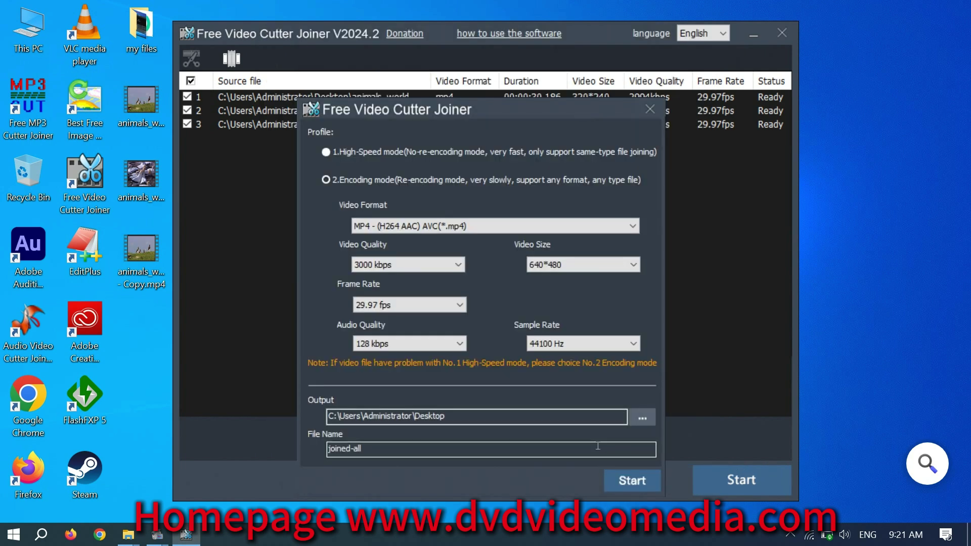
{"action": "left_click", "coordinate": [627, 477]}
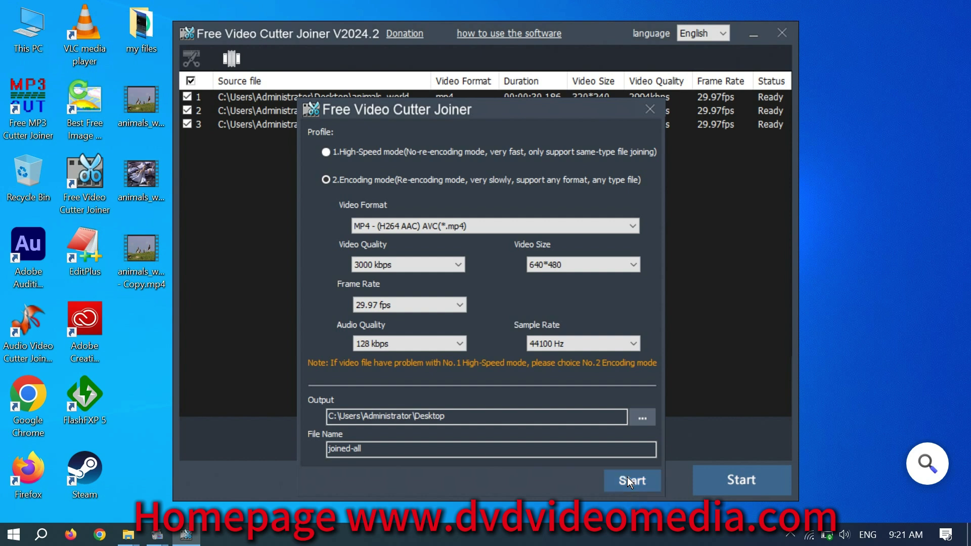